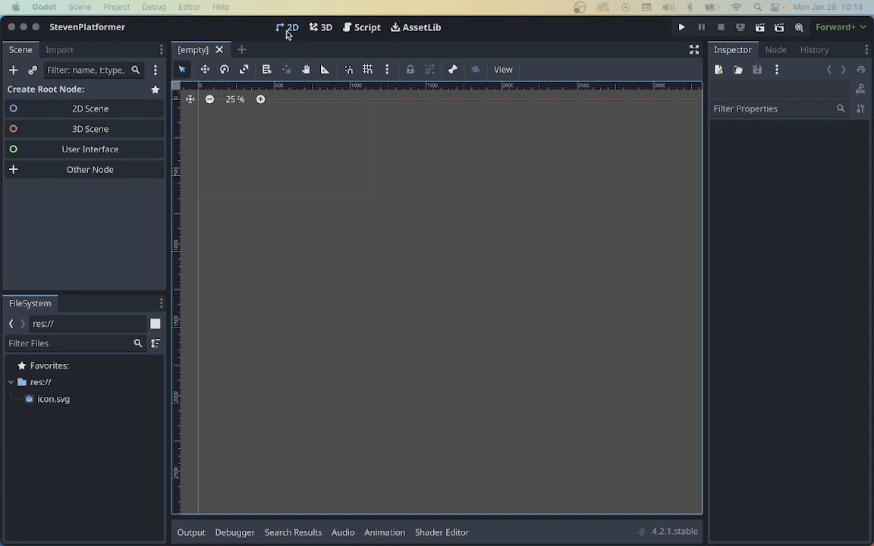
# - Look through the 3D, Script and AssetLib workspaces and return to the 2D workspace
pyautogui.click(319, 29)
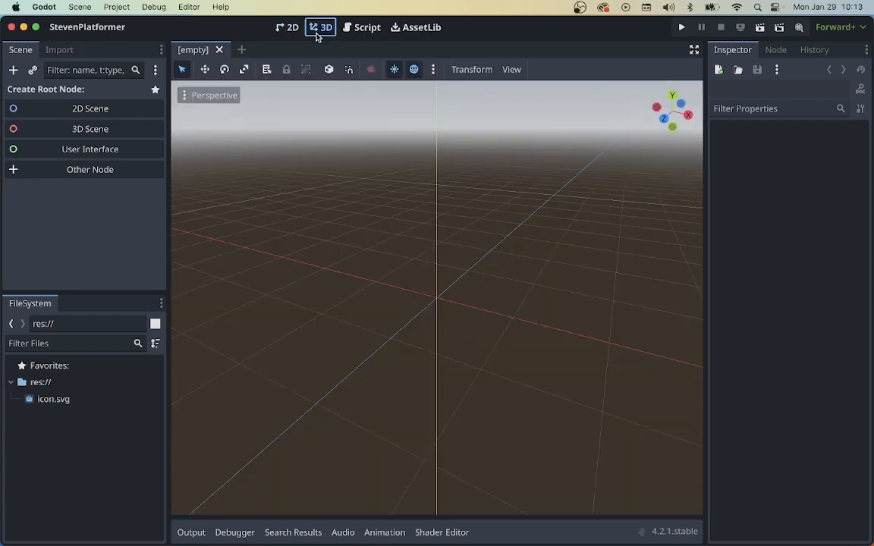
pyautogui.click(366, 31)
pyautogui.click(428, 32)
pyautogui.click(281, 32)
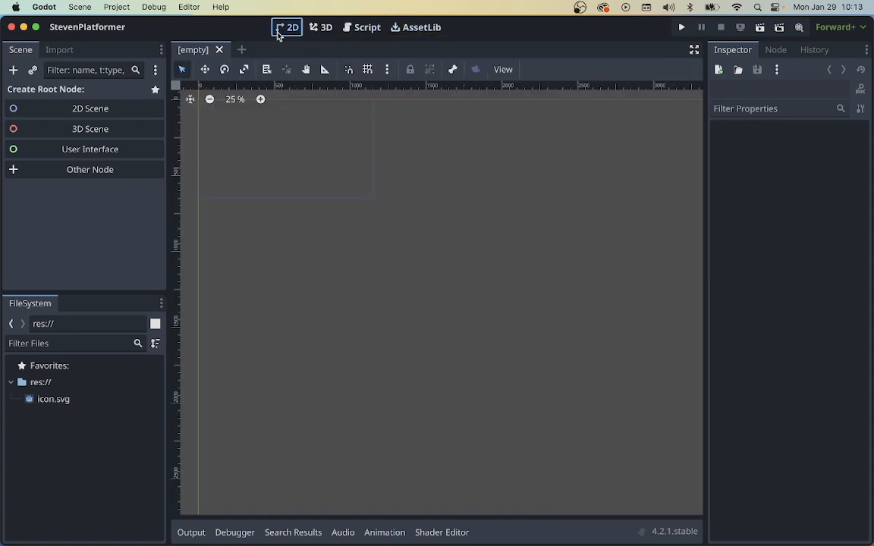
pyautogui.click(367, 29)
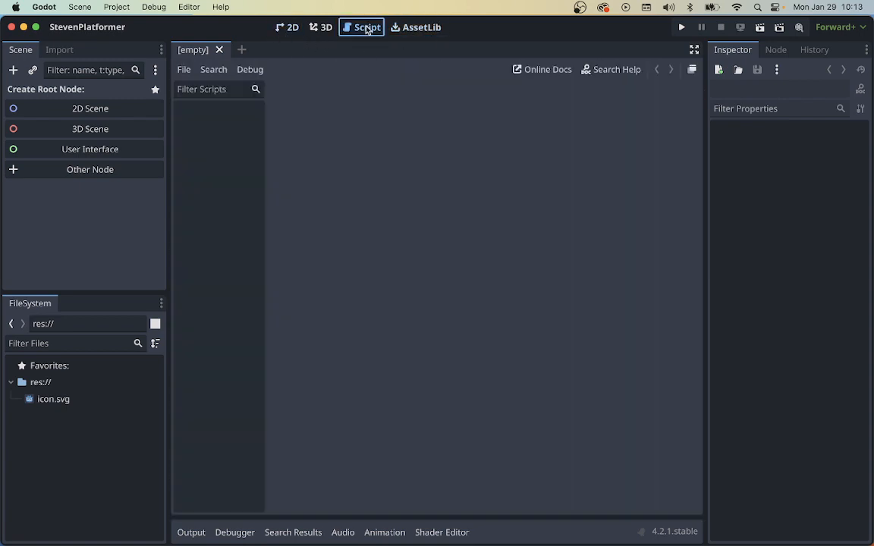
pyautogui.click(277, 29)
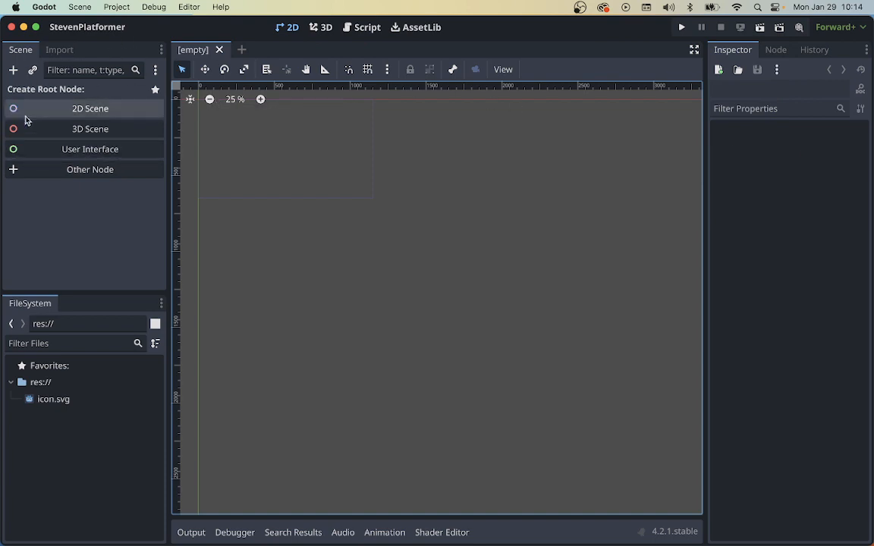
# - Look over the scene and import docks, and inspect the icon.svg texture in the project's res:// folder
pyautogui.click(52, 51)
pyautogui.click(24, 49)
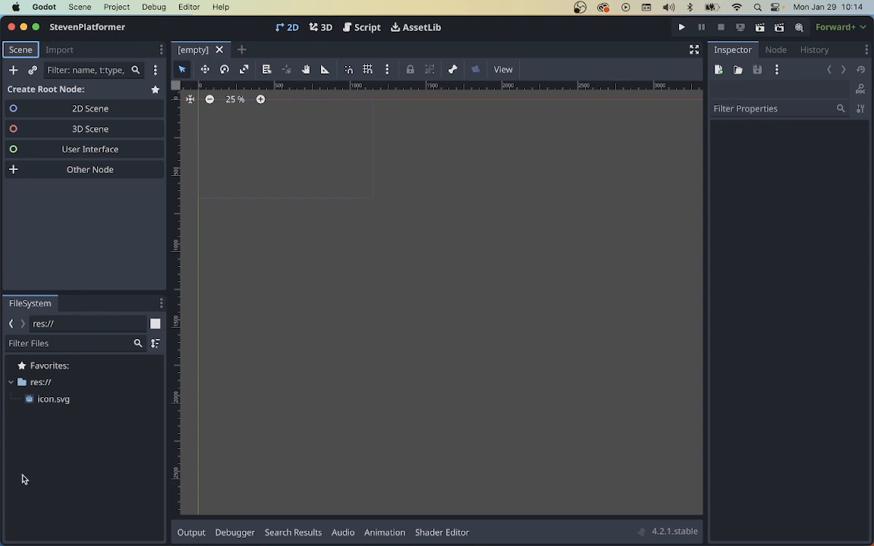
pyautogui.click(66, 326)
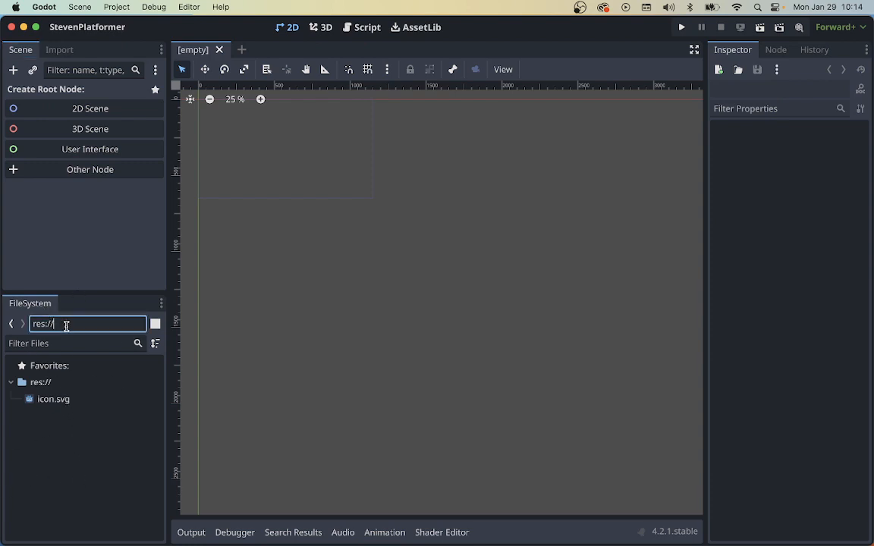
pyautogui.click(64, 344)
pyautogui.click(64, 383)
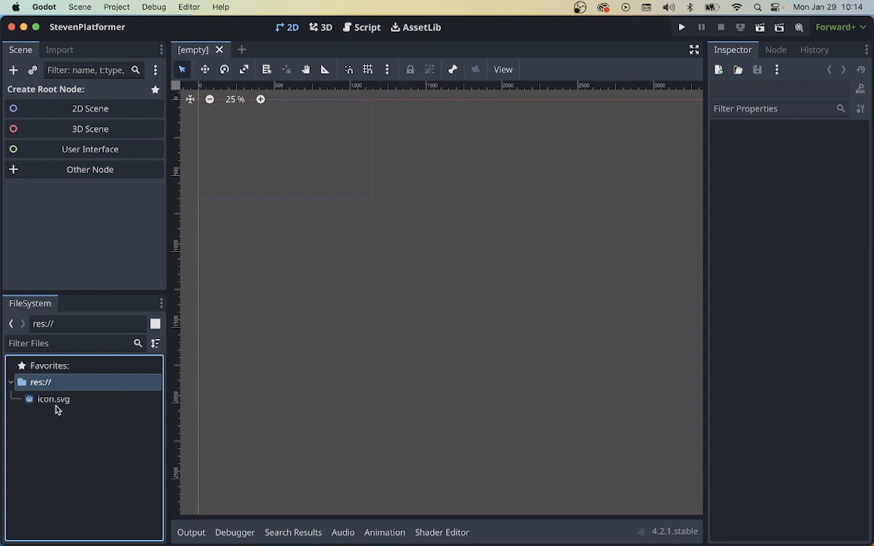
pyautogui.click(54, 401)
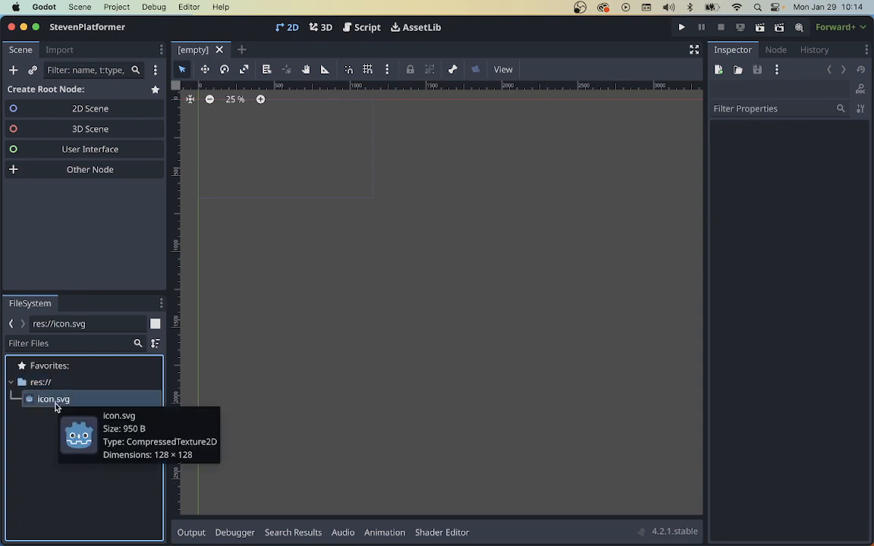
pyautogui.doubleClick(56, 407)
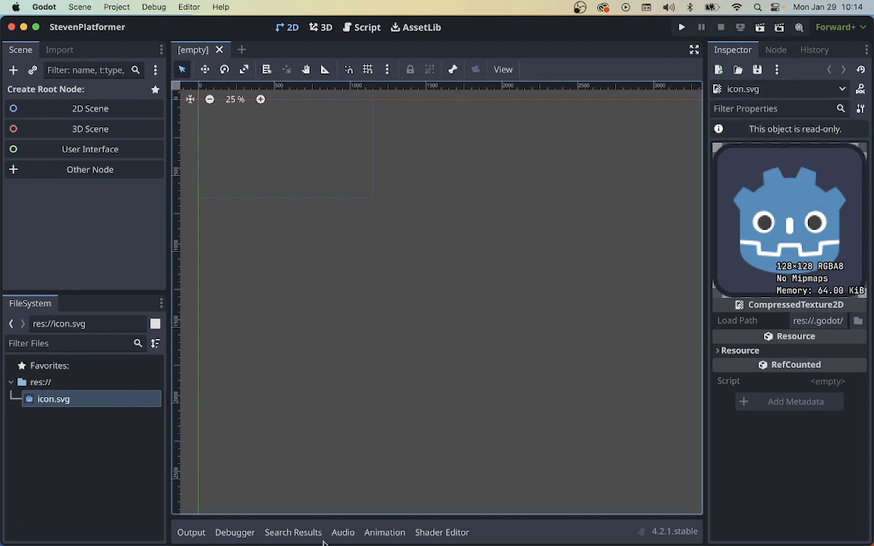
# - Look through the output, debugger, search results, audio, animation and shader editor views, and collapse them again
pyautogui.click(183, 534)
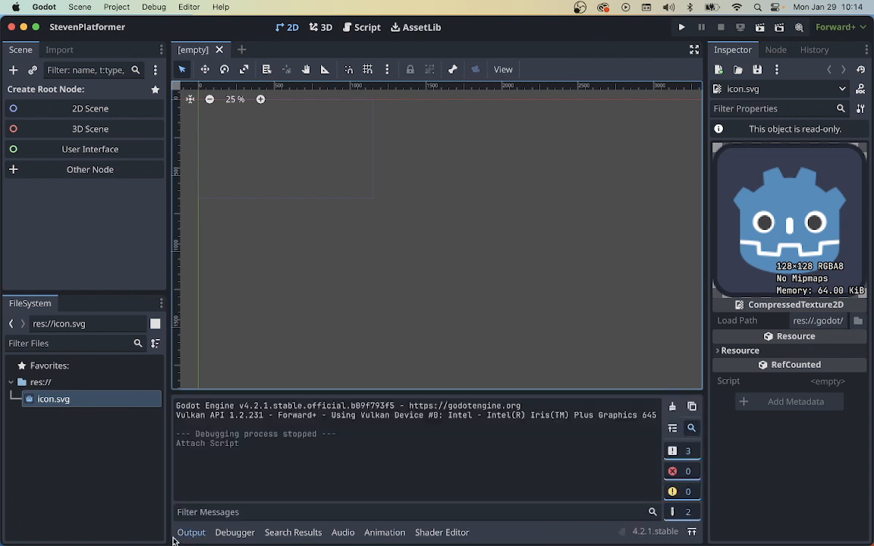
pyautogui.click(224, 533)
pyautogui.click(306, 533)
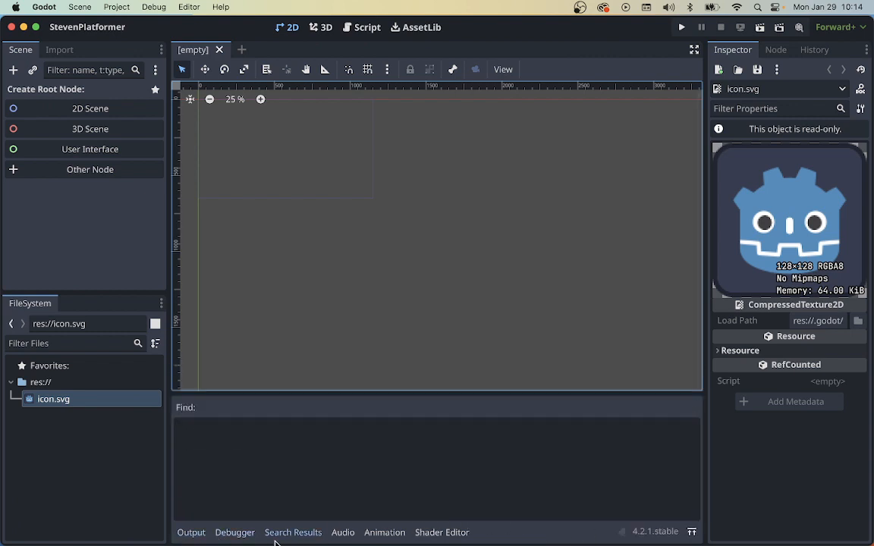
pyautogui.click(191, 533)
pyautogui.click(343, 533)
pyautogui.click(385, 532)
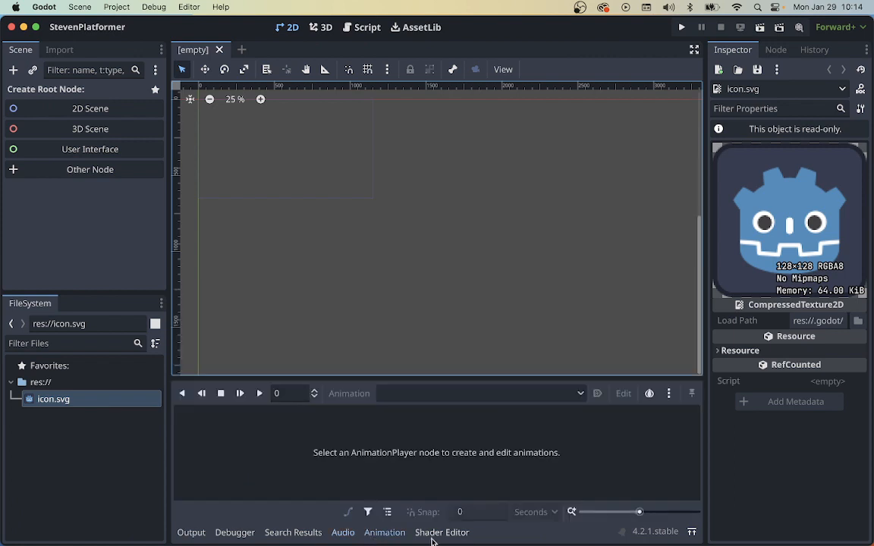
pyautogui.click(437, 534)
pyautogui.click(193, 533)
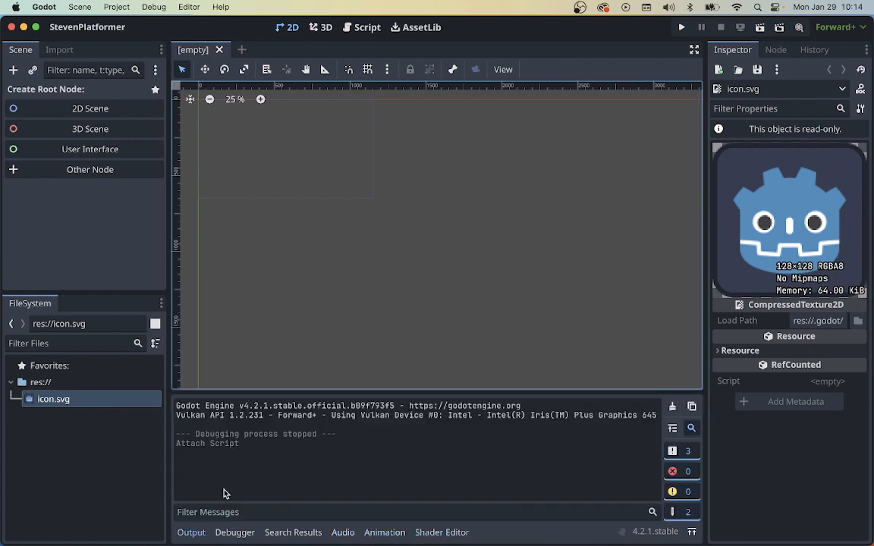
pyautogui.click(193, 531)
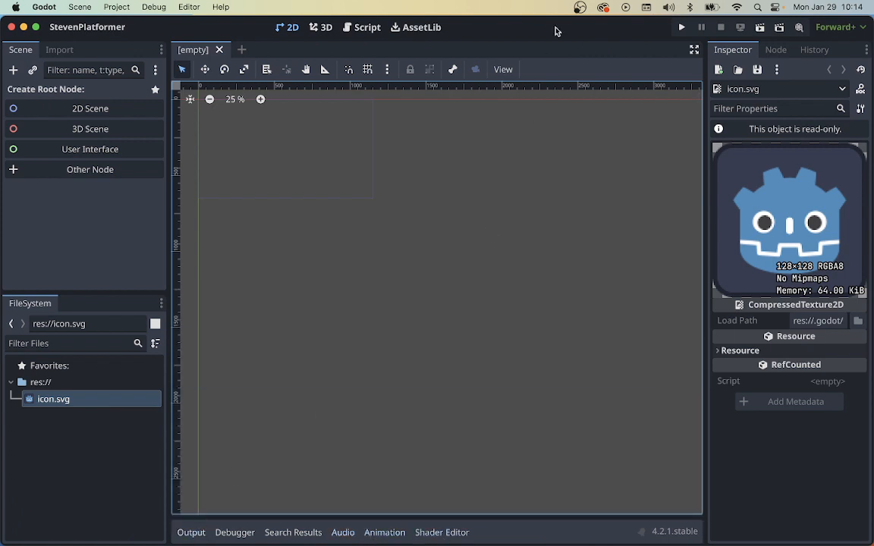
# - Collapse and expand the res:// folder and select icon.svg in it
pyautogui.doubleClick(47, 383)
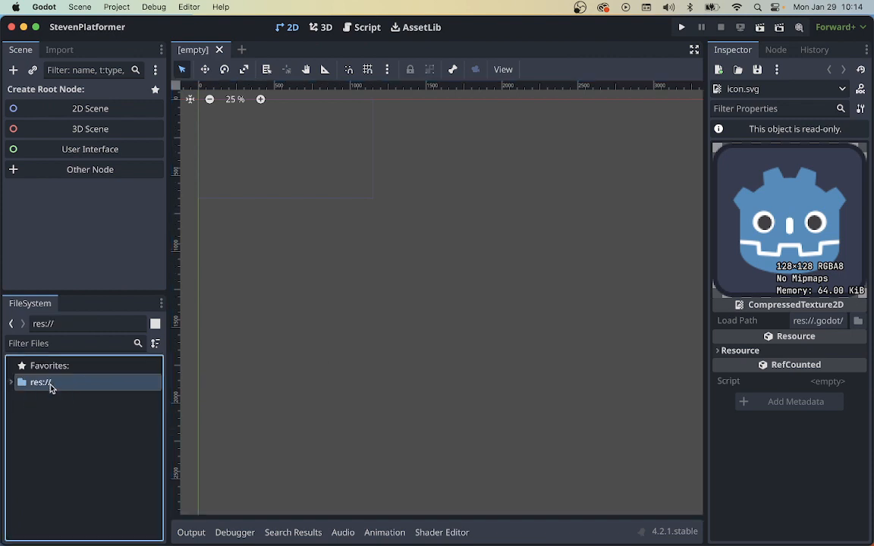
pyautogui.click(11, 383)
pyautogui.click(55, 399)
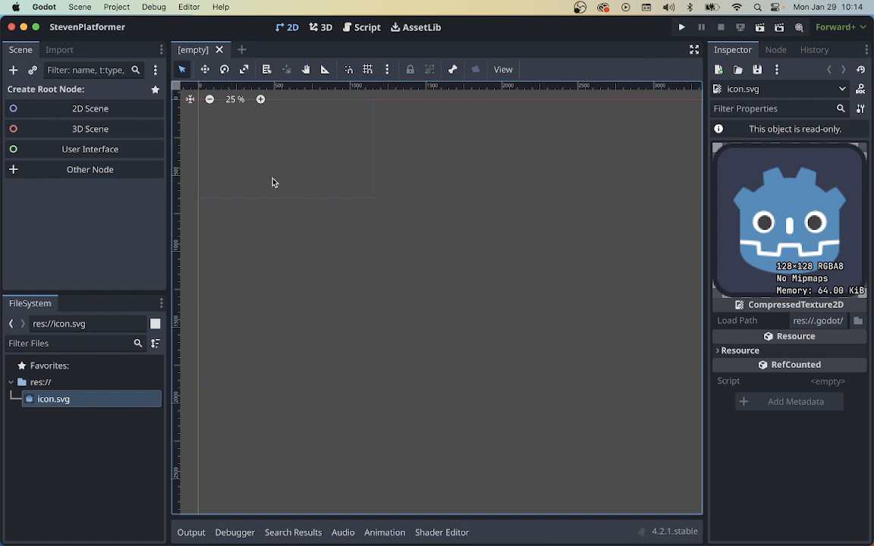
# - Examine the outline marking the game's visible area on the 2D canvas
pyautogui.keyDown('ctrl'); pyautogui.scroll(5, 241, 154); pyautogui.keyUp('ctrl')
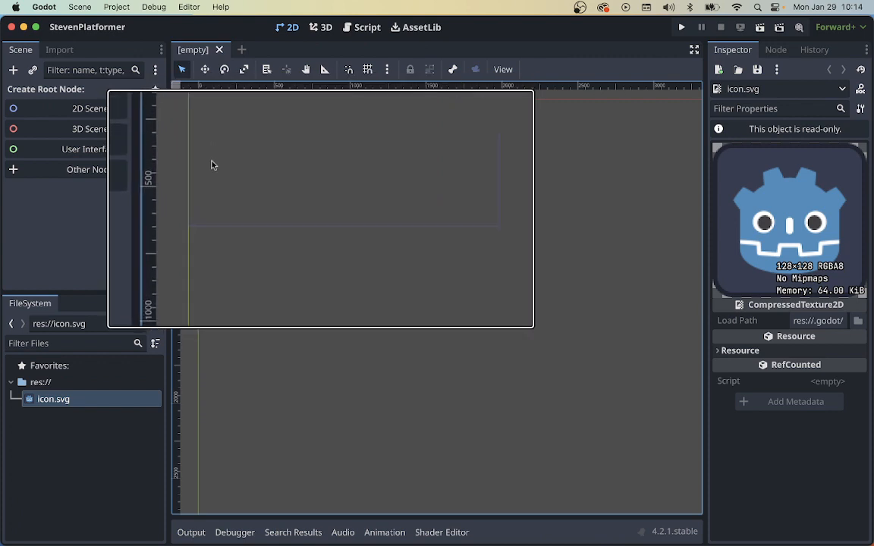
pyautogui.keyDown('ctrl'); pyautogui.scroll(3, 209, 192); pyautogui.keyUp('ctrl')
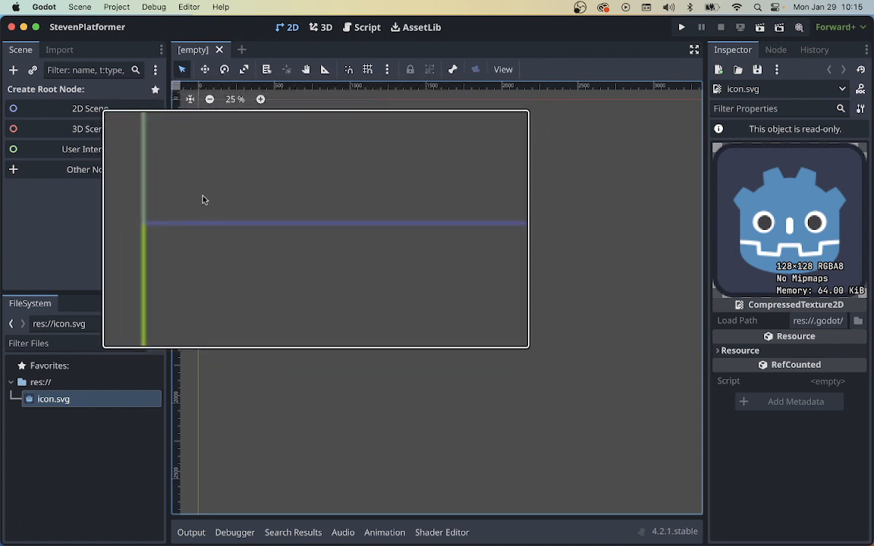
pyautogui.keyDown('ctrl'); pyautogui.scroll(-4, 204, 198); pyautogui.keyUp('ctrl')
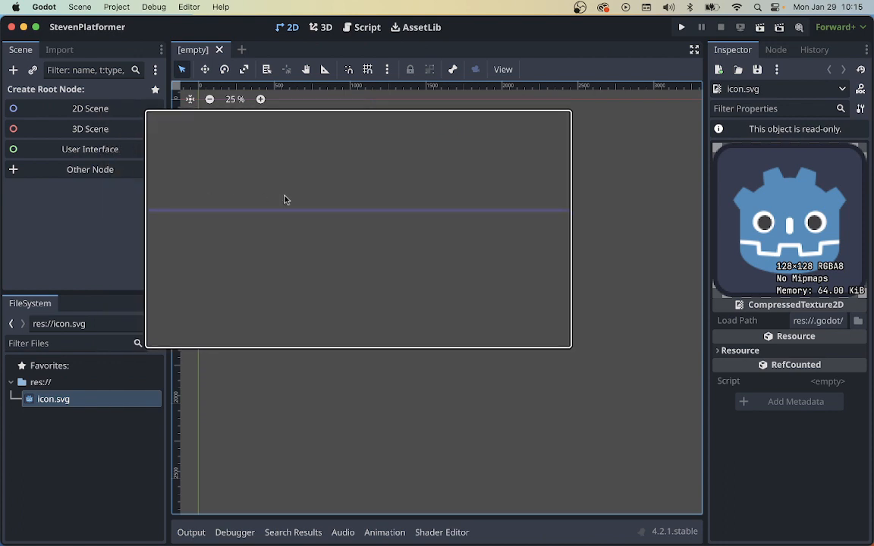
pyautogui.keyDown('ctrl'); pyautogui.scroll(-3, 322, 174); pyautogui.keyUp('ctrl')
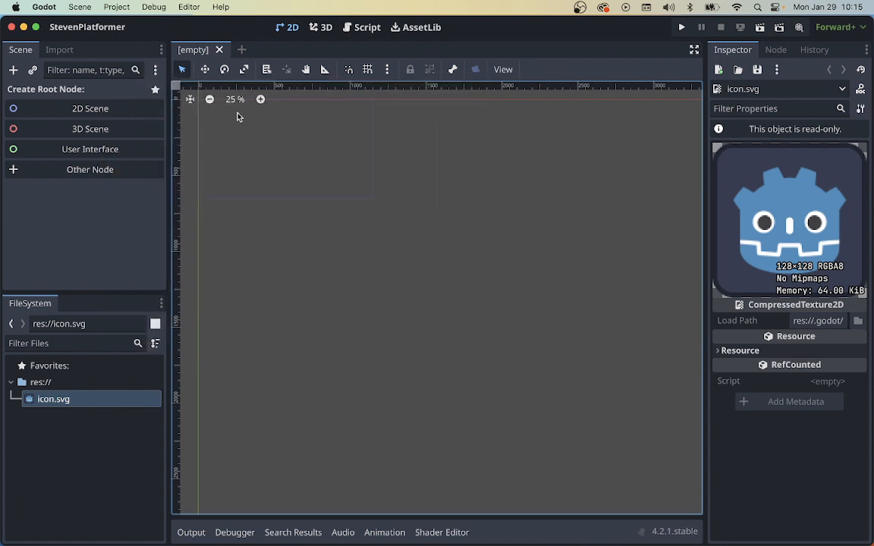
# - Create a 2D scene with a Node2D root and rename the root node StartScene
pyautogui.click(91, 108)
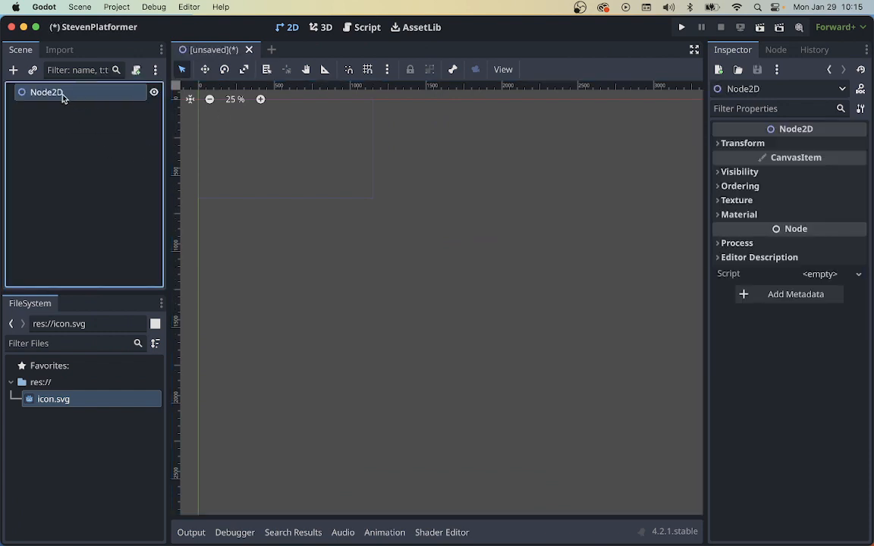
pyautogui.doubleClick(63, 94)
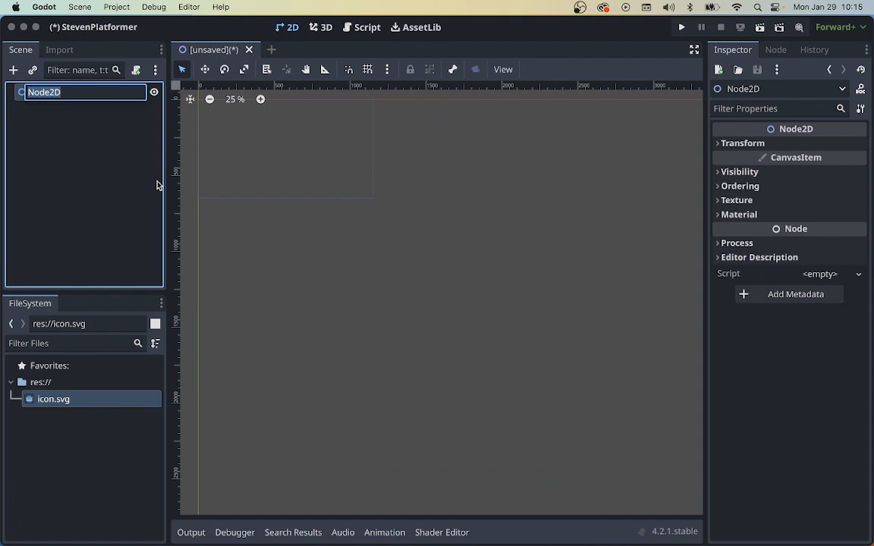
pyautogui.write('Strat')
pyautogui.write('rtSc')
pyautogui.write('ene')
pyautogui.press('Return')
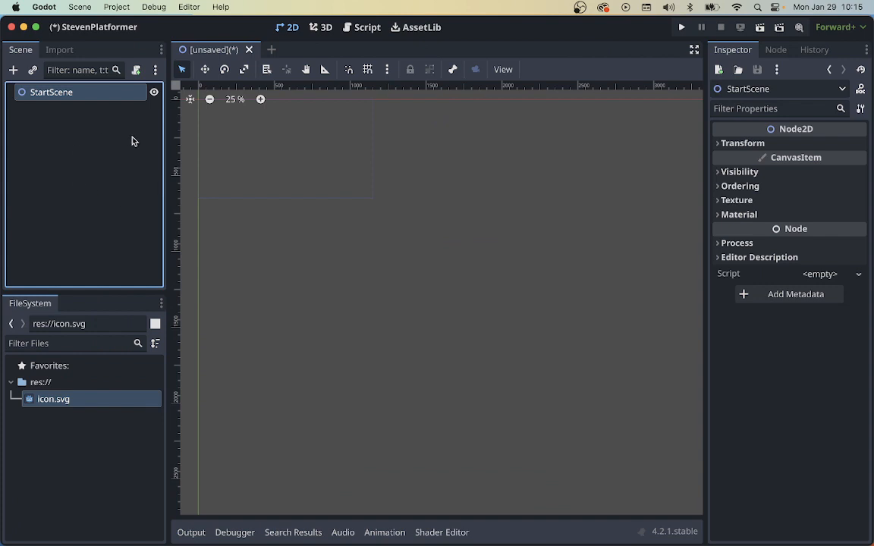
# - Run the project with the current scene as the main scene, saving it as start_scene.tscn in res://
pyautogui.click(681, 28)
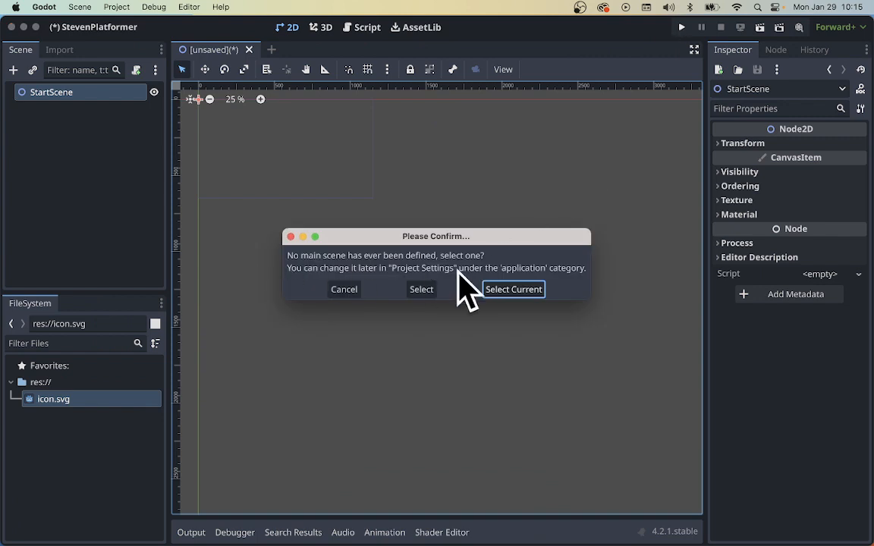
pyautogui.click(513, 291)
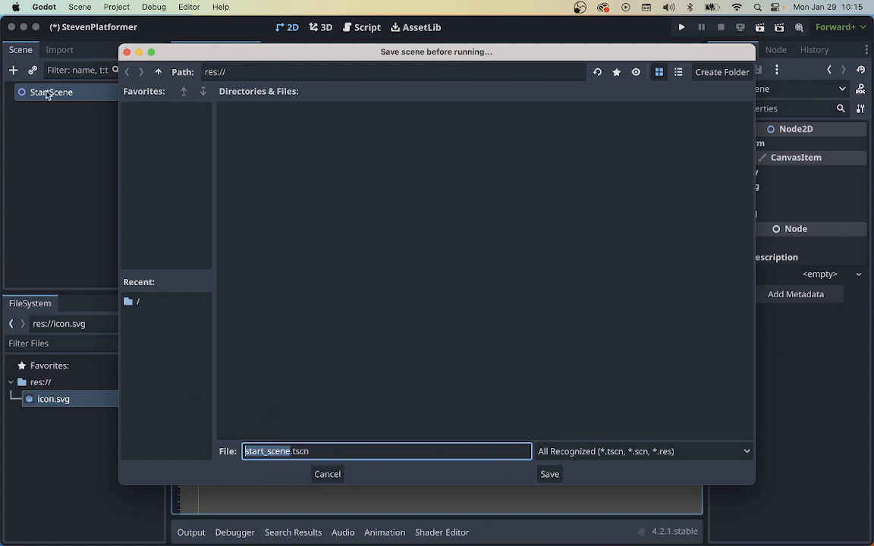
pyautogui.click(553, 475)
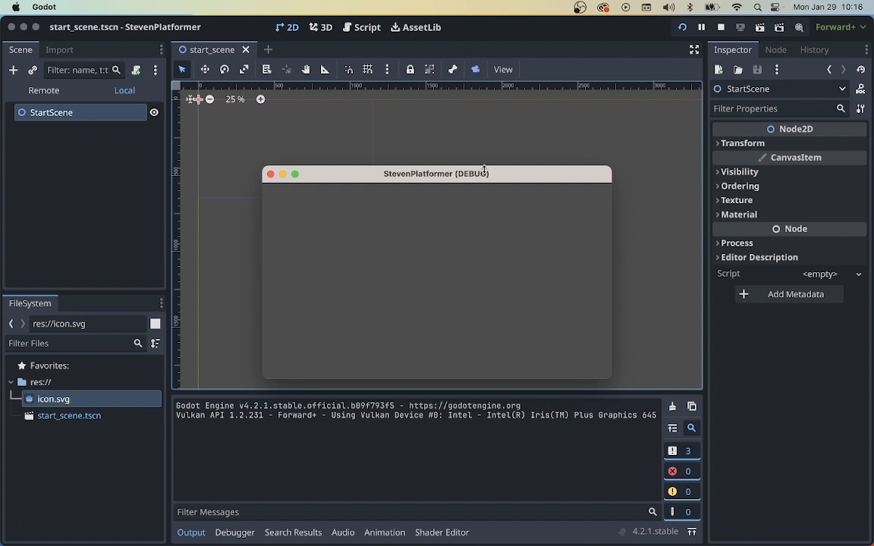
# - Move the running game window aside and compare the StartScene node with the start_scene.tscn file
pyautogui.moveTo(483, 170); pyautogui.dragTo(479, 140)
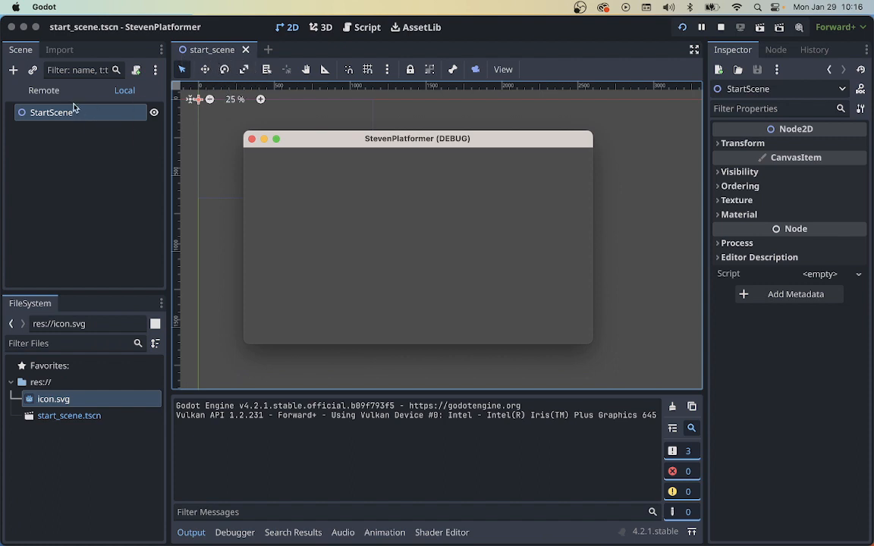
pyautogui.click(54, 120)
pyautogui.click(85, 423)
pyautogui.click(77, 423)
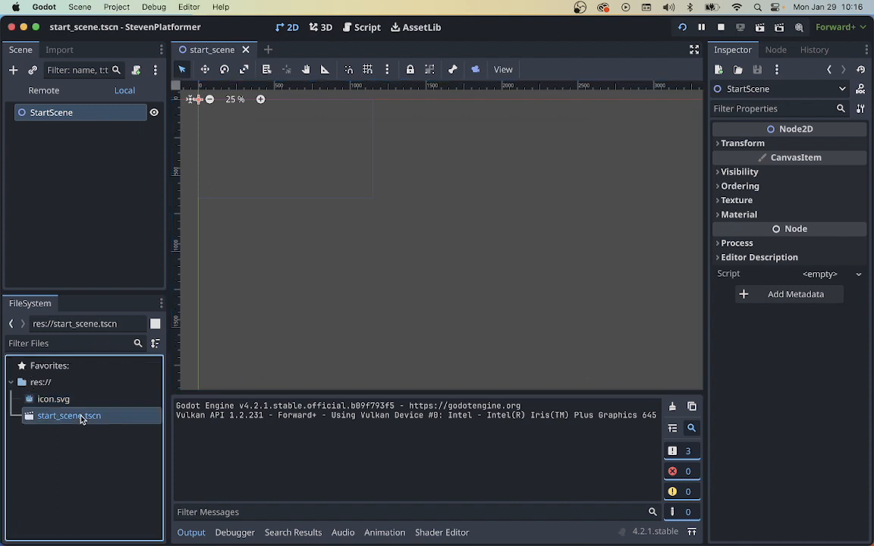
pyautogui.click(62, 113)
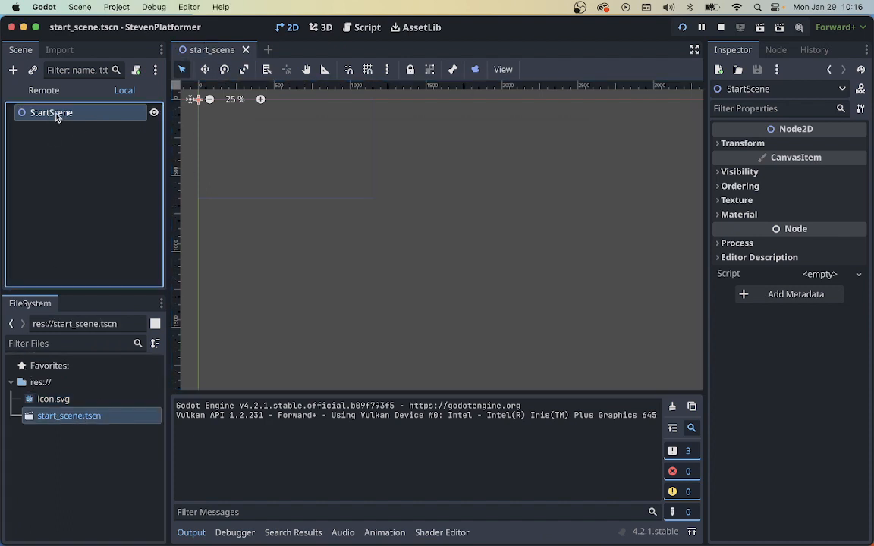
pyautogui.click(79, 415)
pyautogui.click(195, 356)
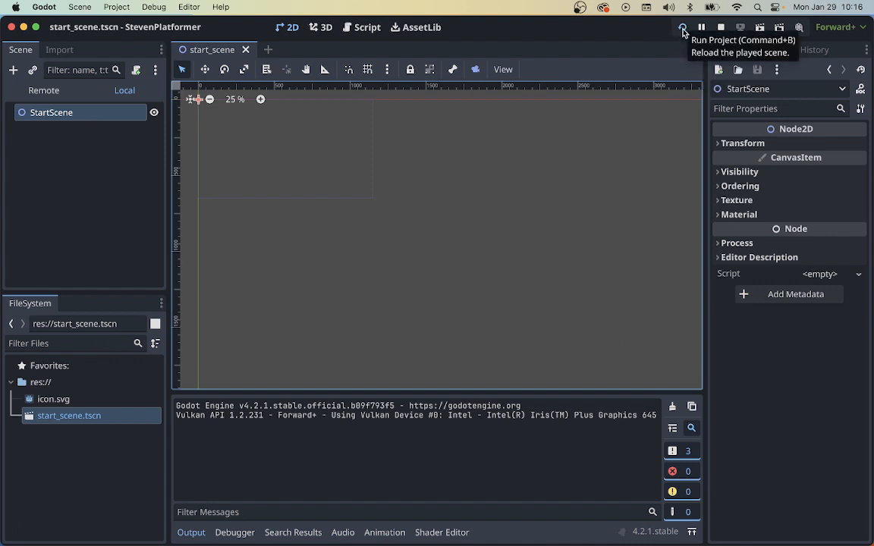
# - Stop the running project, run it again and view its game window and output log
pyautogui.click(721, 30)
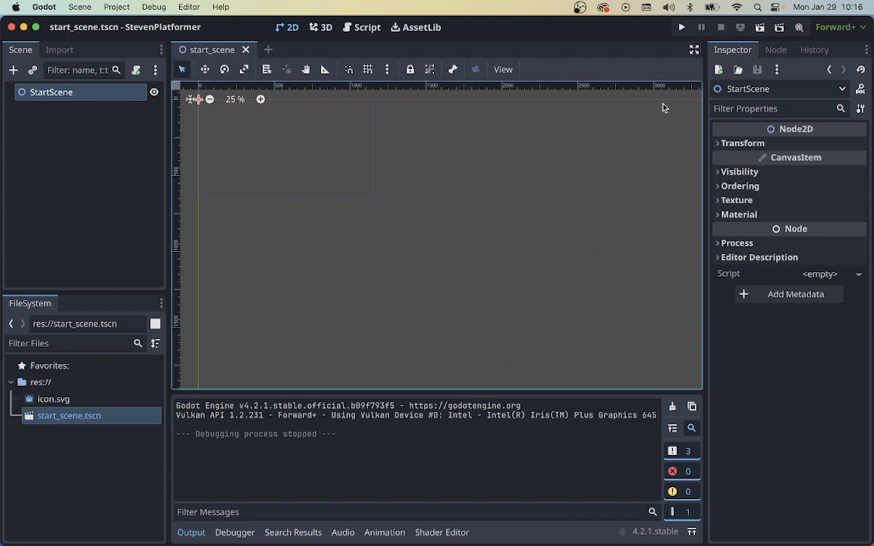
pyautogui.click(682, 28)
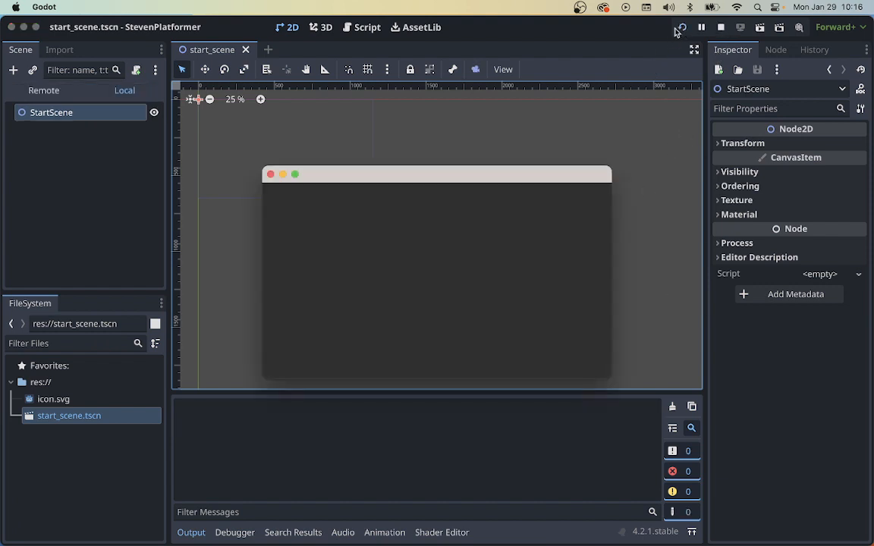
pyautogui.click(191, 534)
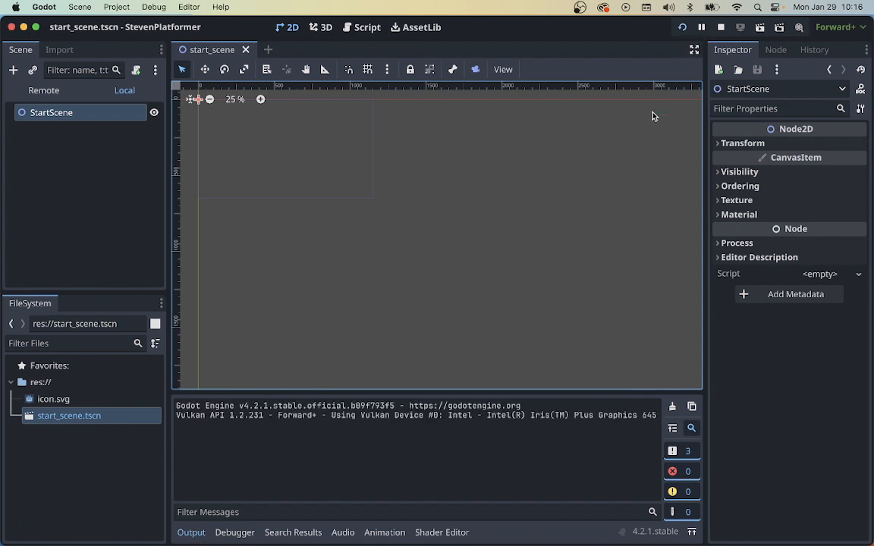
pyautogui.click(443, 163)
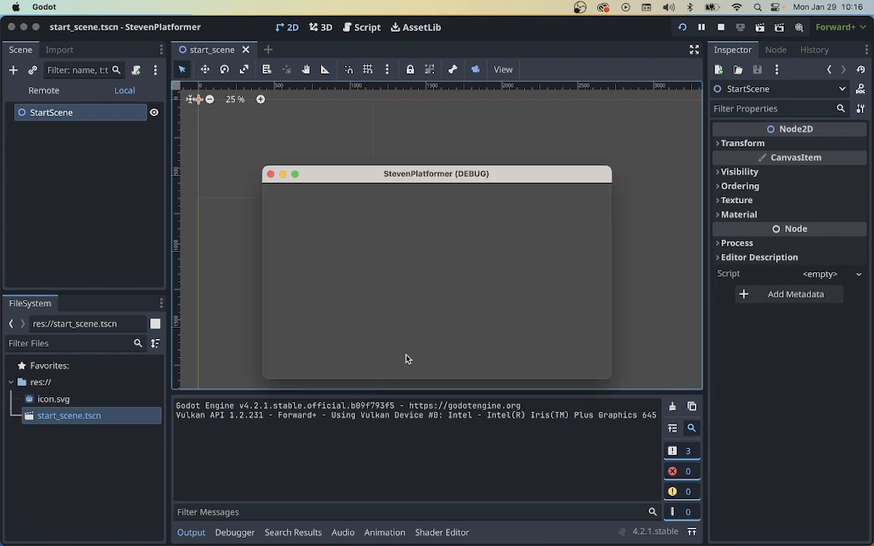
# - Toggle the standard message filter of the output log off and back on
pyautogui.click(681, 453)
pyautogui.click(681, 454)
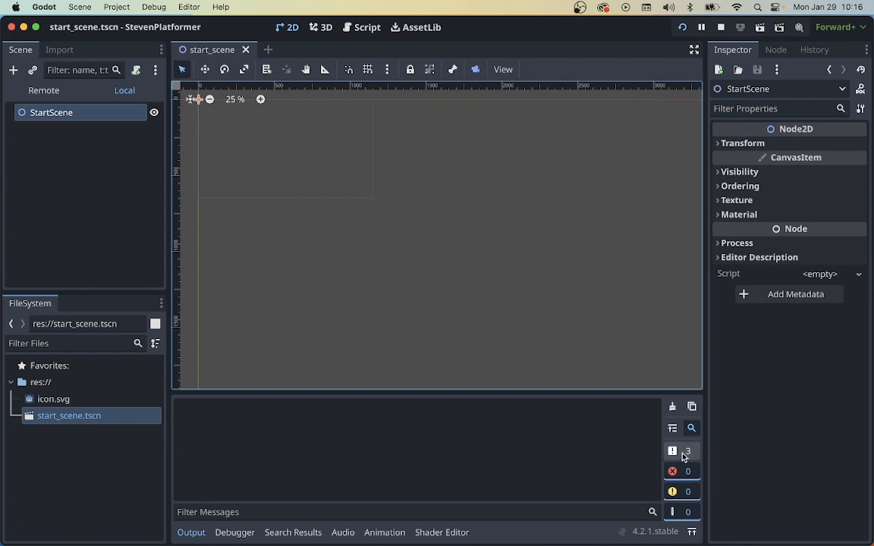
pyautogui.click(685, 455)
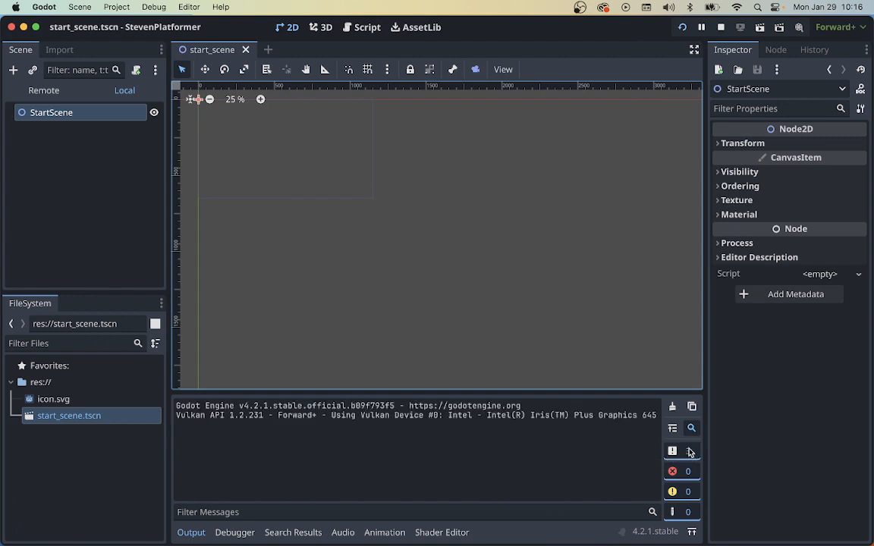
pyautogui.click(687, 454)
pyautogui.click(687, 453)
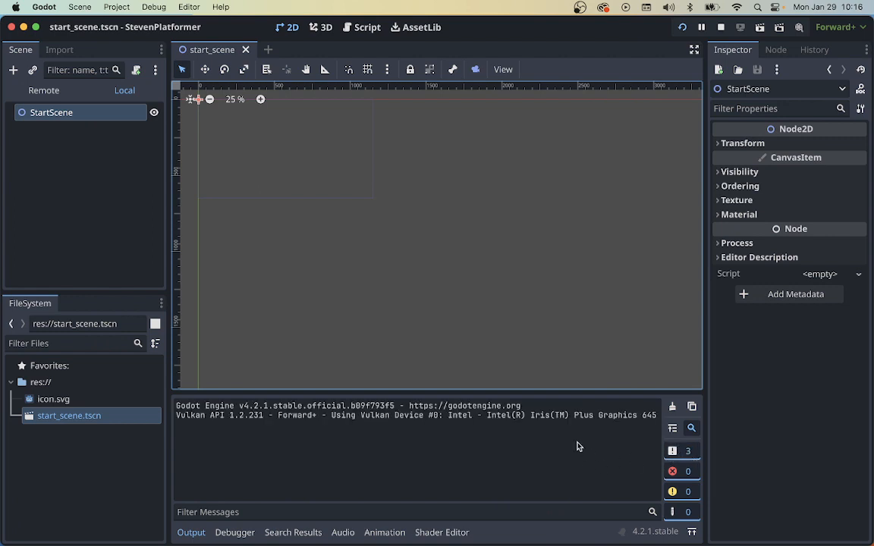
# - Stop the running project while viewing the debugger's stack trace, and show the output log again
pyautogui.click(223, 533)
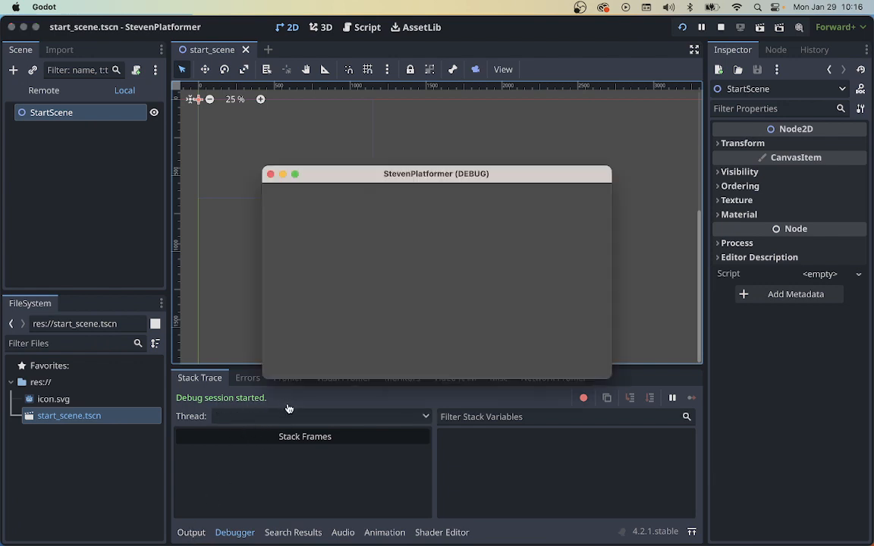
pyautogui.click(722, 28)
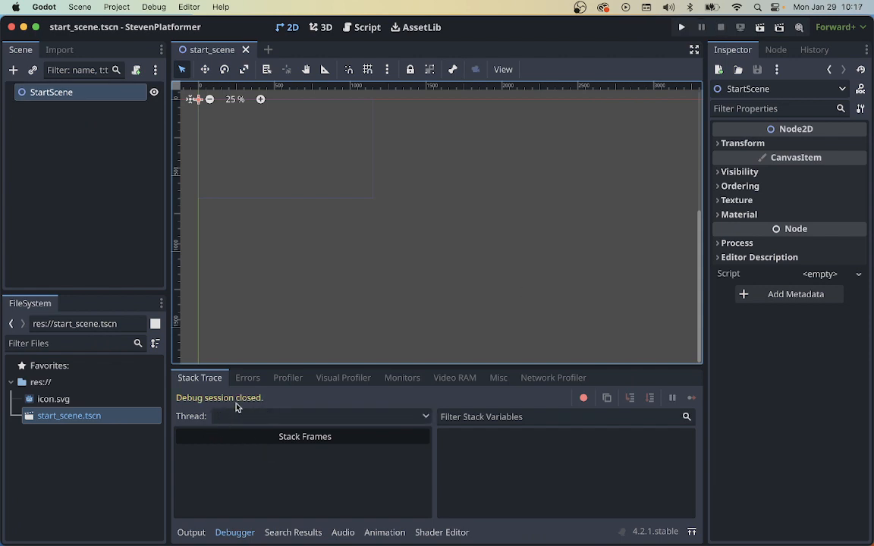
pyautogui.click(190, 538)
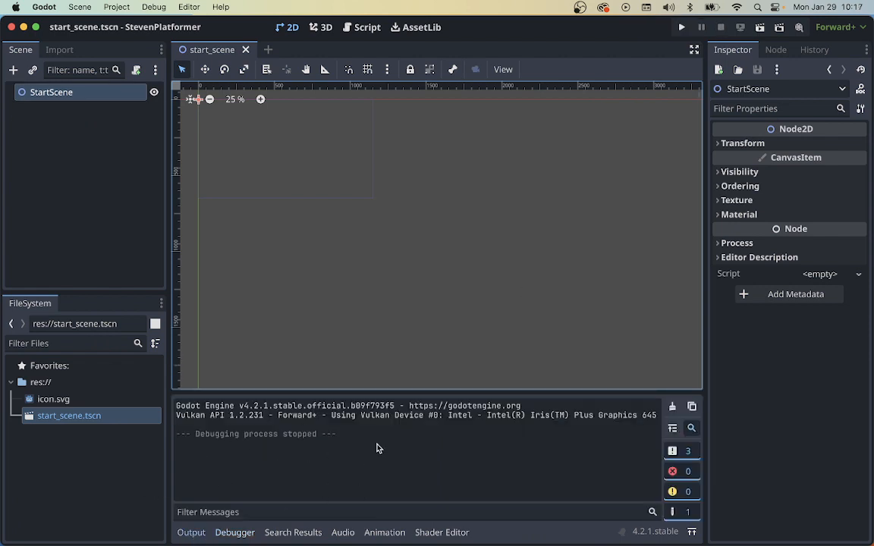